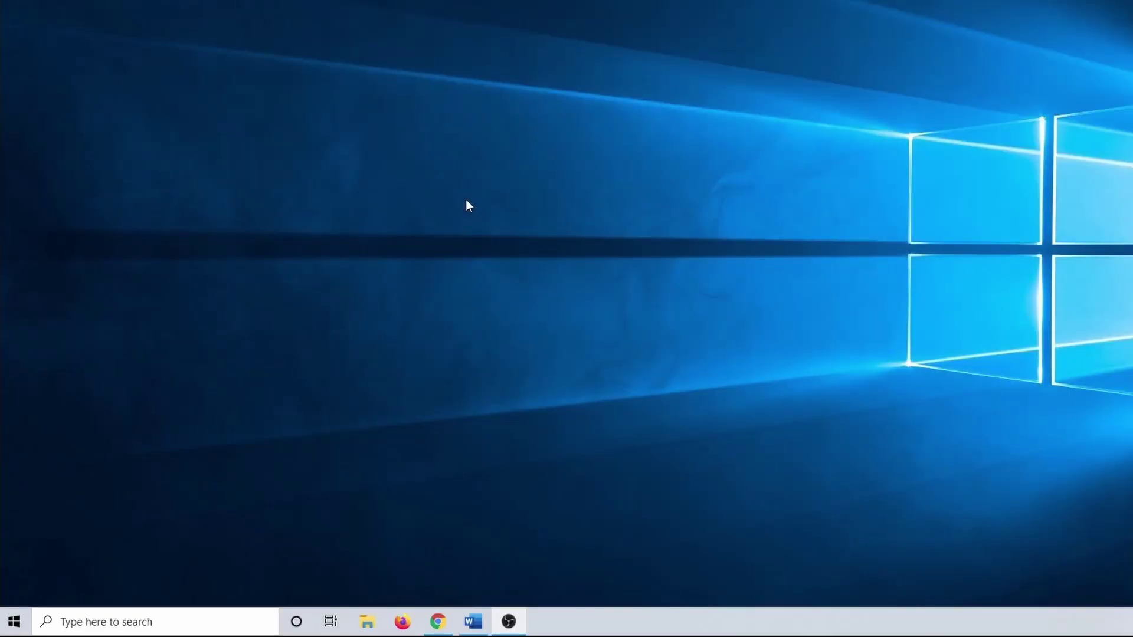
- Search for 'device manager', launch it, and move its window fully onto the screen
{"action": "left_click", "coordinate": [197, 622]}
{"action": "type", "text": "device manager"}
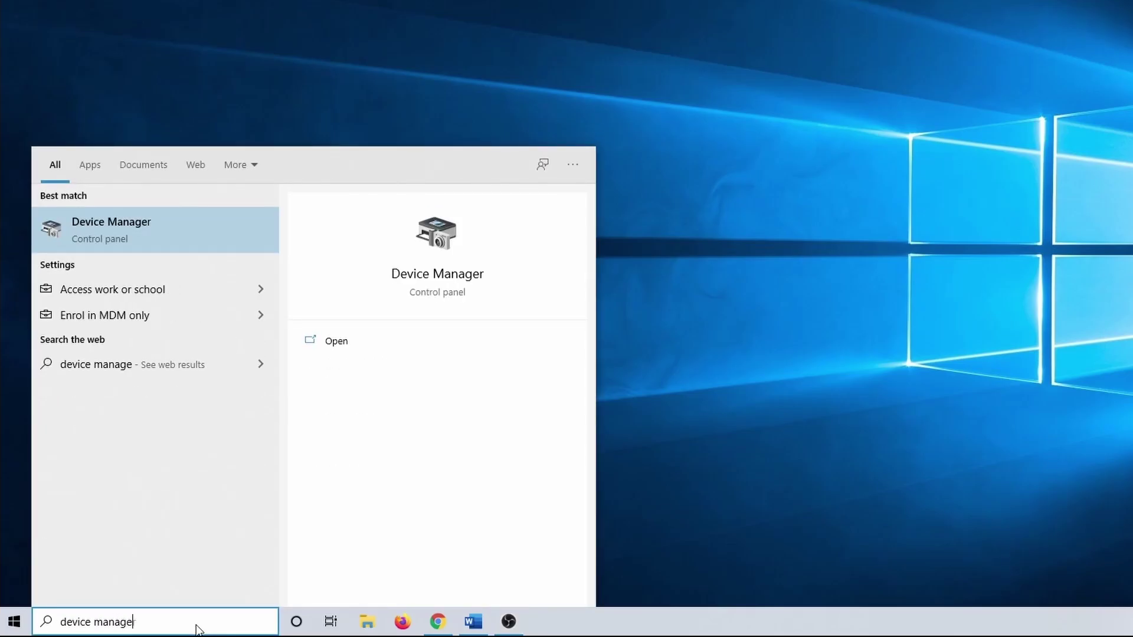
{"action": "left_click", "coordinate": [199, 241]}
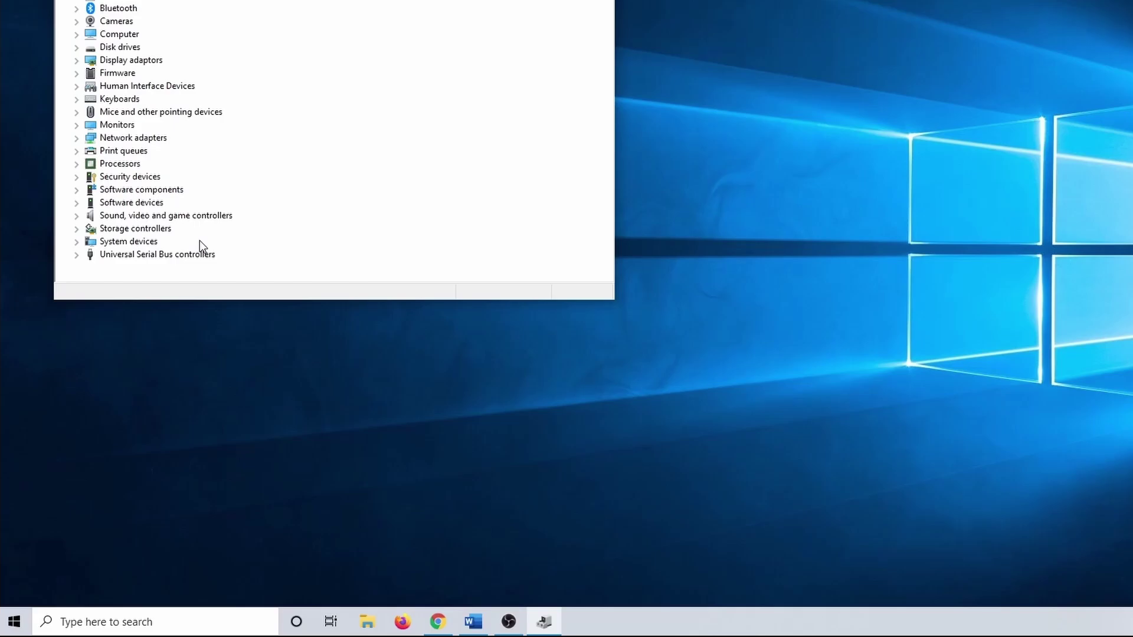
{"action": "left_click_drag", "start_coordinate": [316, 3], "coordinate": [527, 35]}
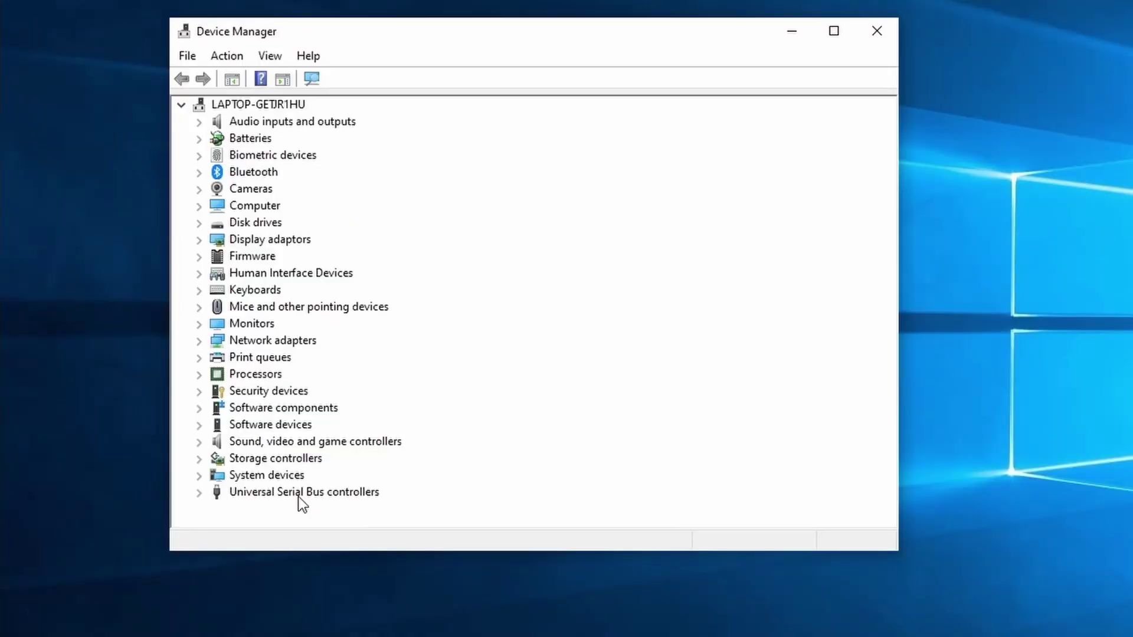
- Scan for hardware changes from the Universal Serial Bus controllers category
{"action": "left_click", "coordinate": [360, 382]}
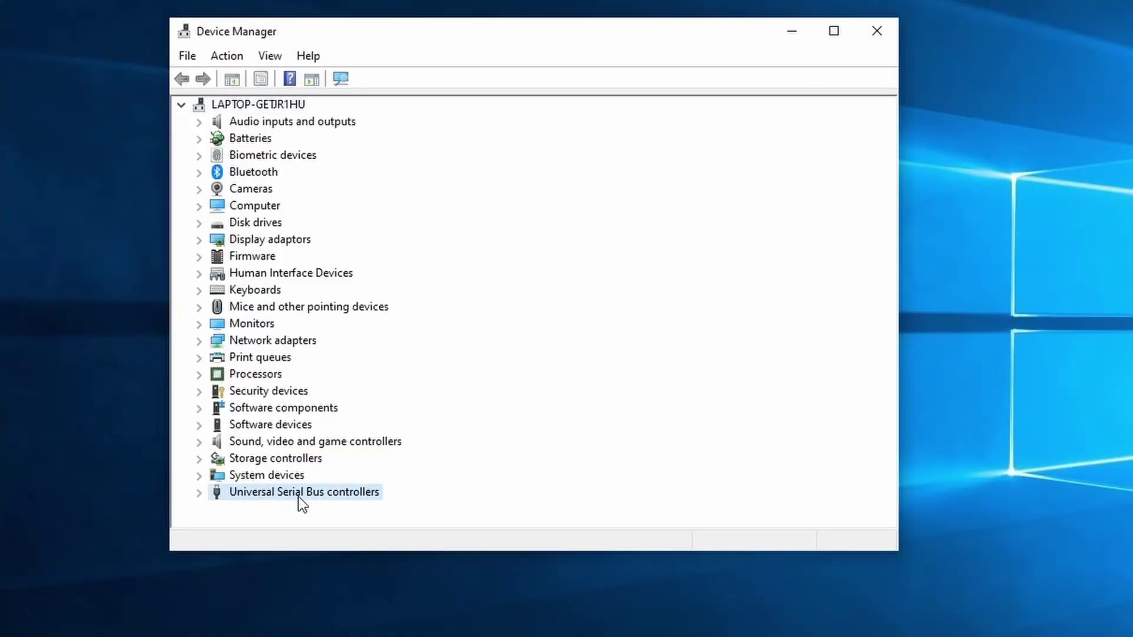
{"action": "right_click", "coordinate": [299, 497]}
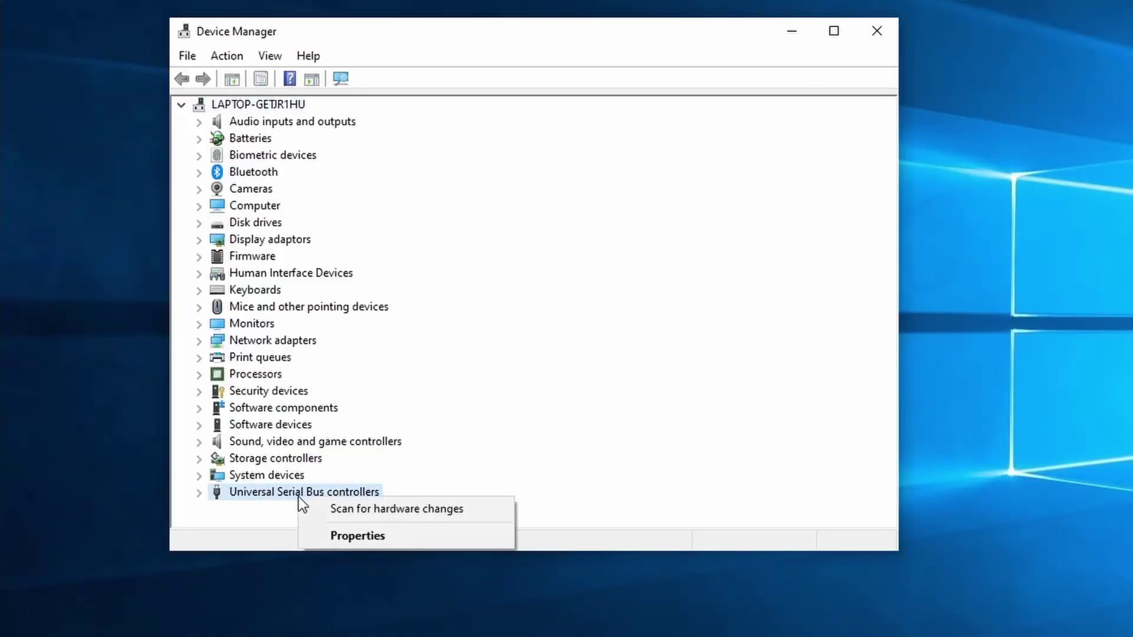
{"action": "left_click", "coordinate": [355, 517]}
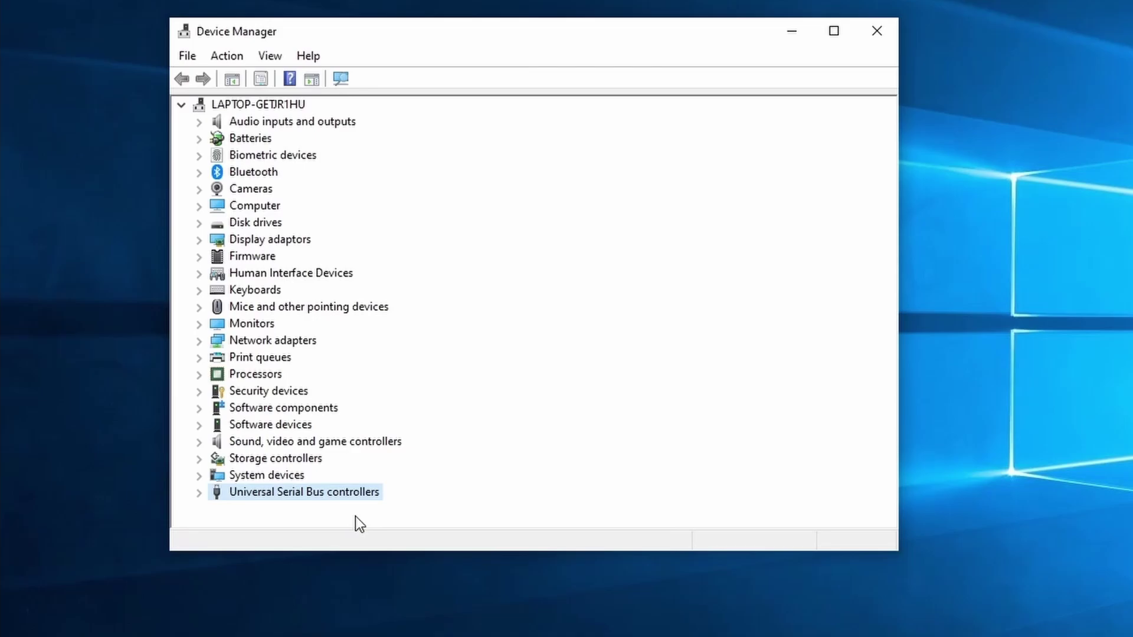
- Run an automatic driver search for USB Root Hub (USB 3.0) under Universal Serial Bus controllers
{"action": "left_click", "coordinate": [200, 492]}
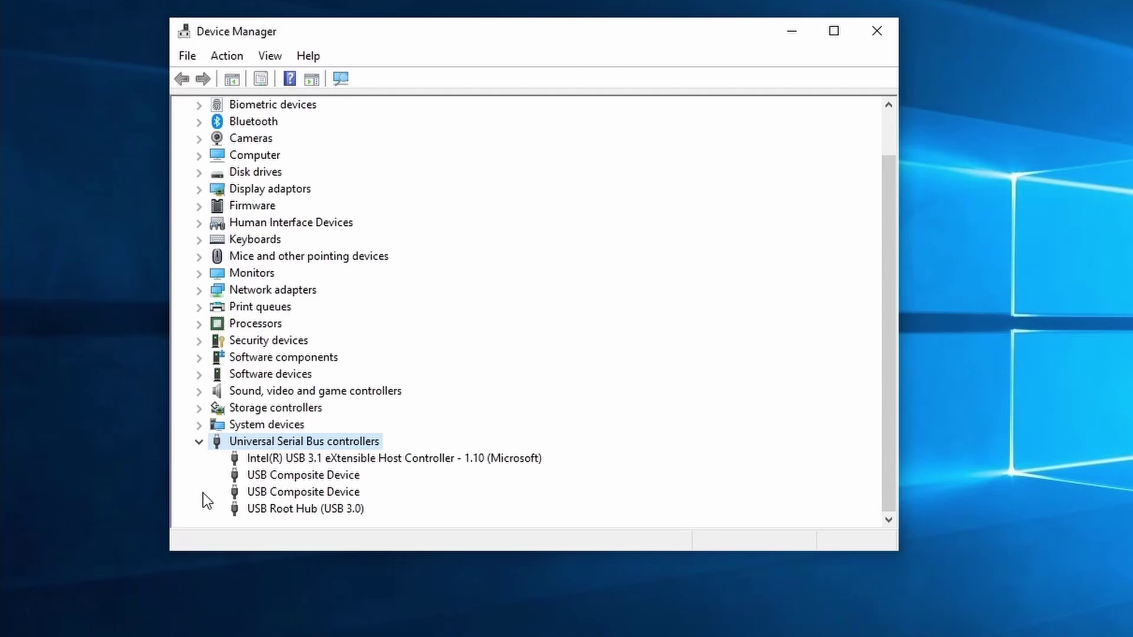
{"action": "left_click", "coordinate": [294, 509]}
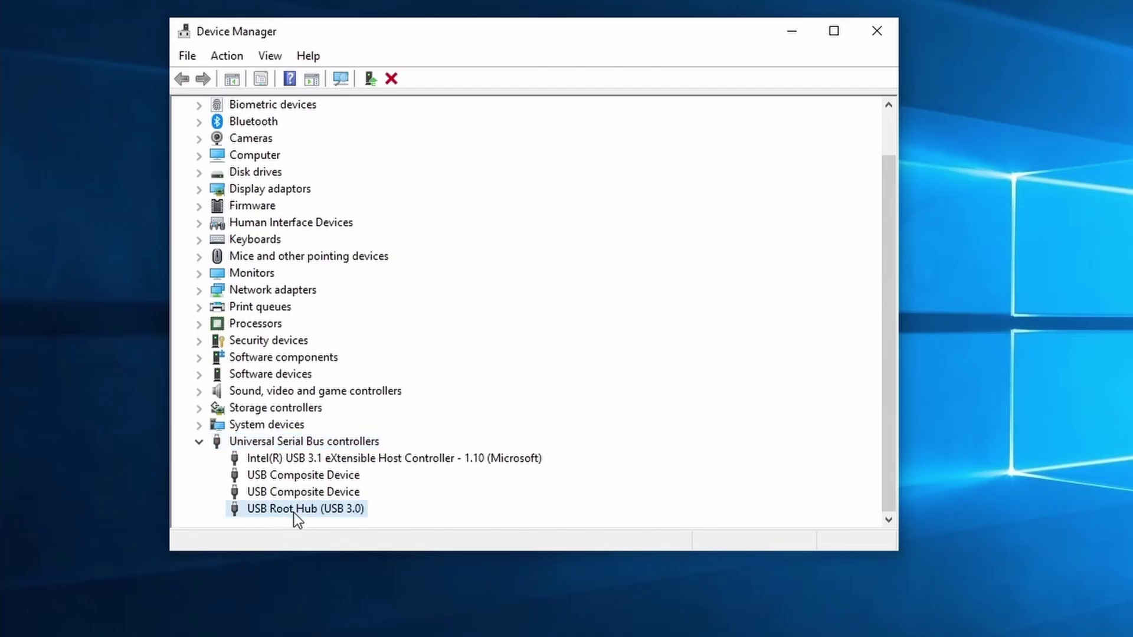
{"action": "right_click", "coordinate": [293, 511]}
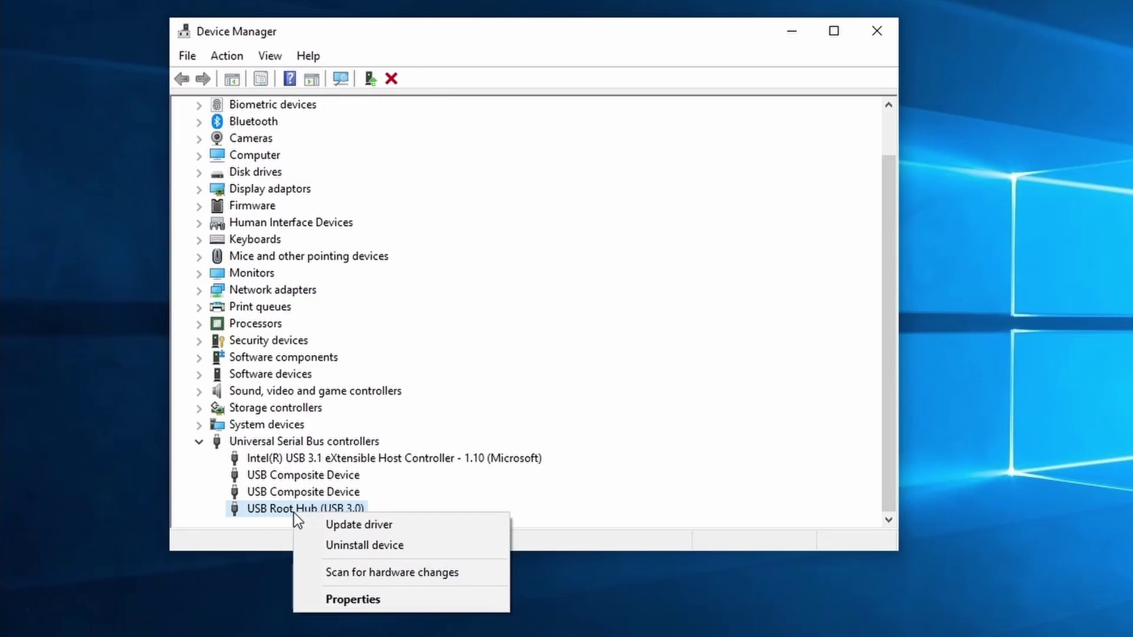
{"action": "left_click", "coordinate": [441, 527]}
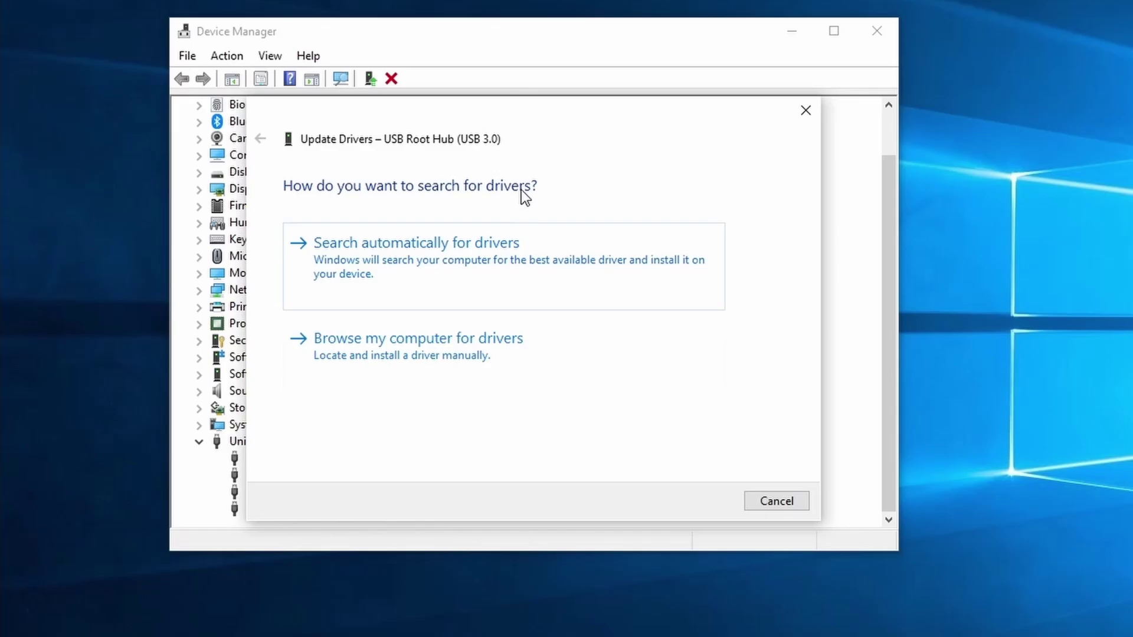
{"action": "left_click", "coordinate": [523, 259]}
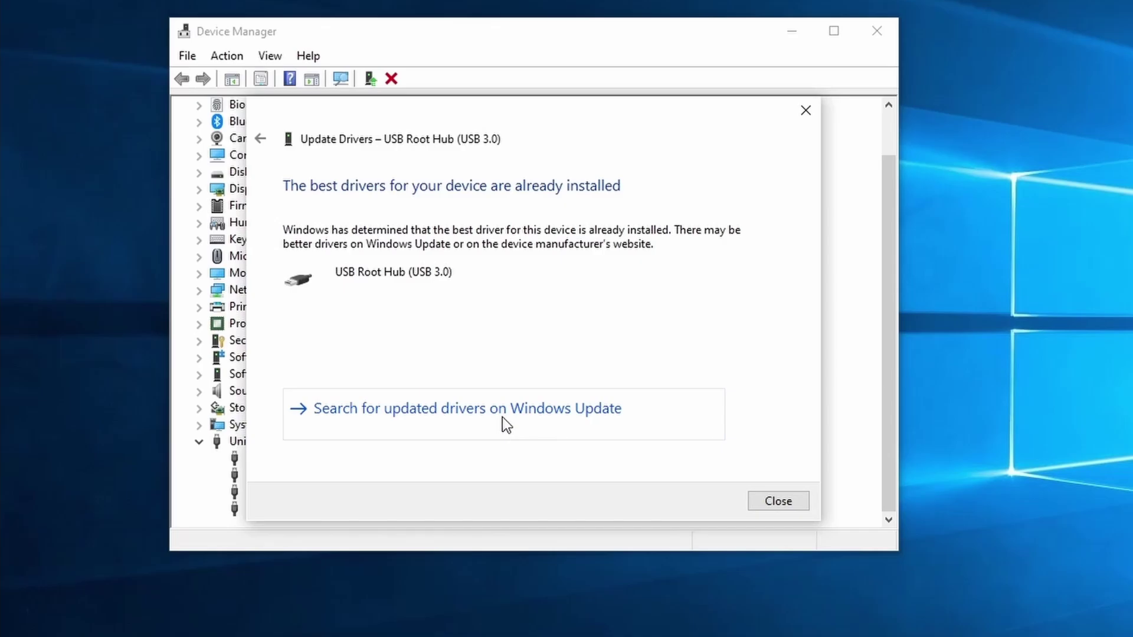
- Search for updated drivers on Windows Update, which reports the PC is up to date
{"action": "left_click", "coordinate": [502, 417]}
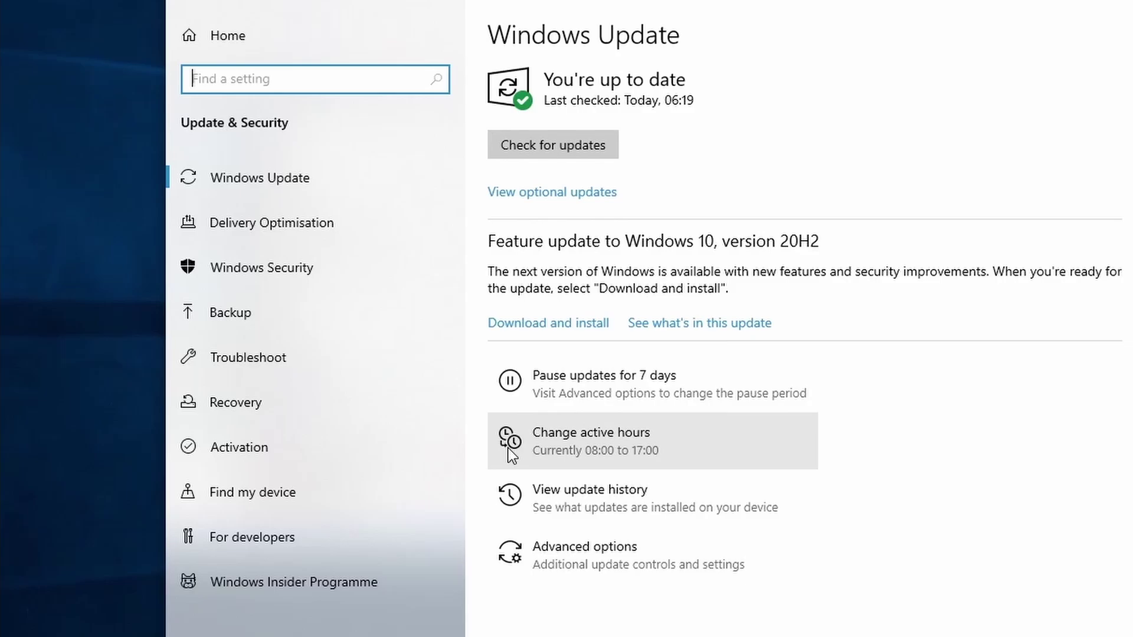
- Close Settings and reinstall the USB Root Hub (USB 3.0) driver from this computer's compatible drivers
{"action": "left_click", "coordinate": [1120, 10]}
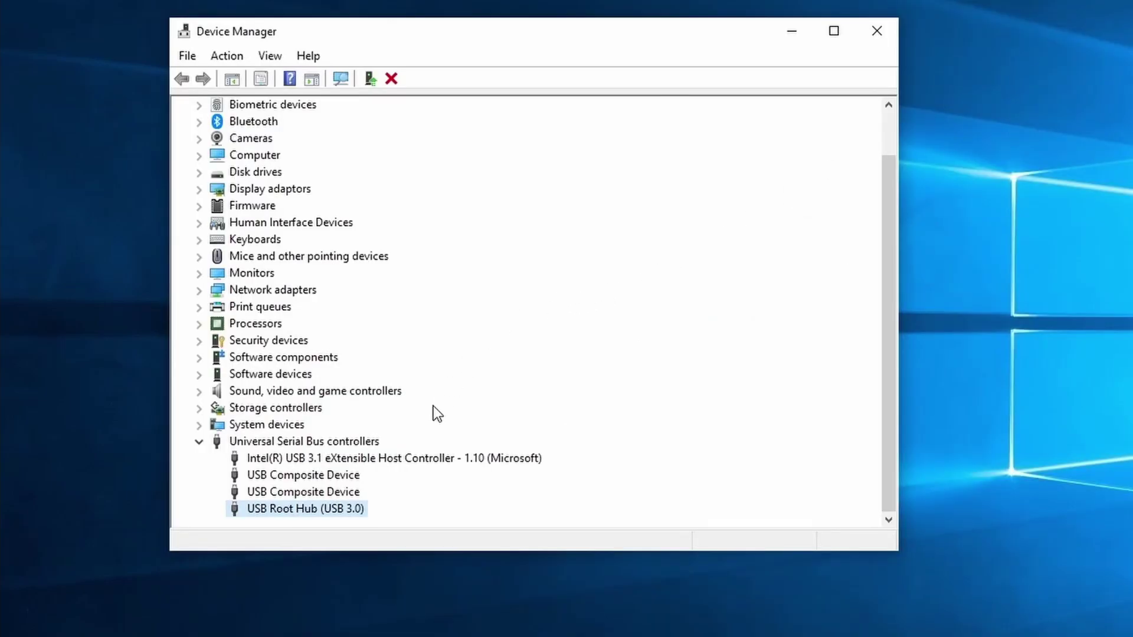
{"action": "right_click", "coordinate": [301, 518]}
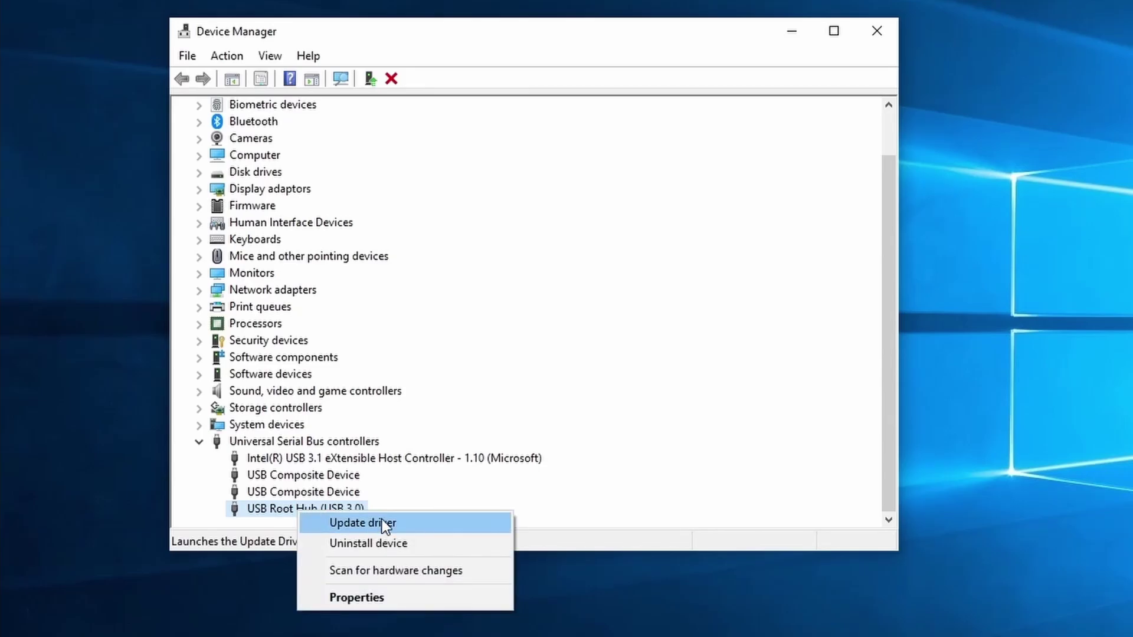
{"action": "left_click", "coordinate": [385, 524]}
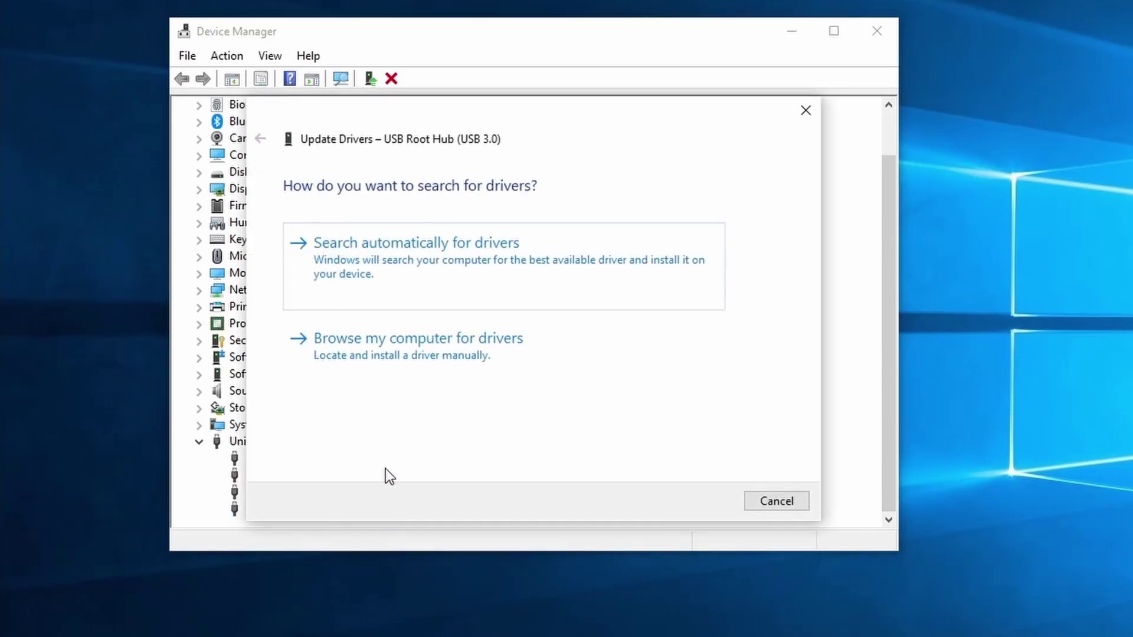
{"action": "left_click", "coordinate": [392, 359]}
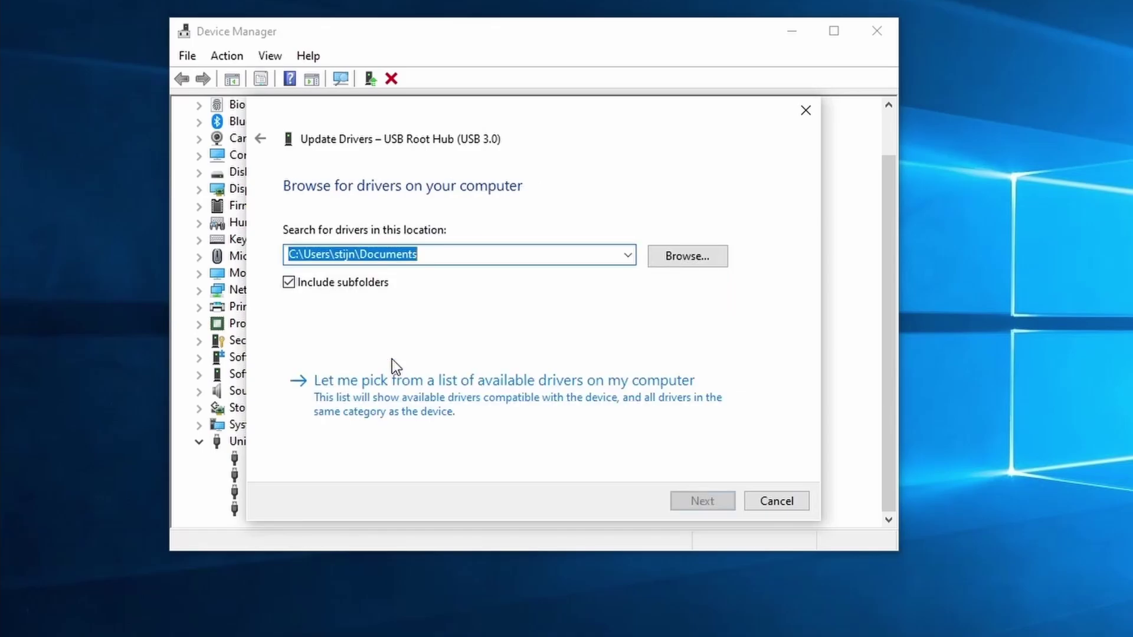
{"action": "left_click", "coordinate": [392, 397]}
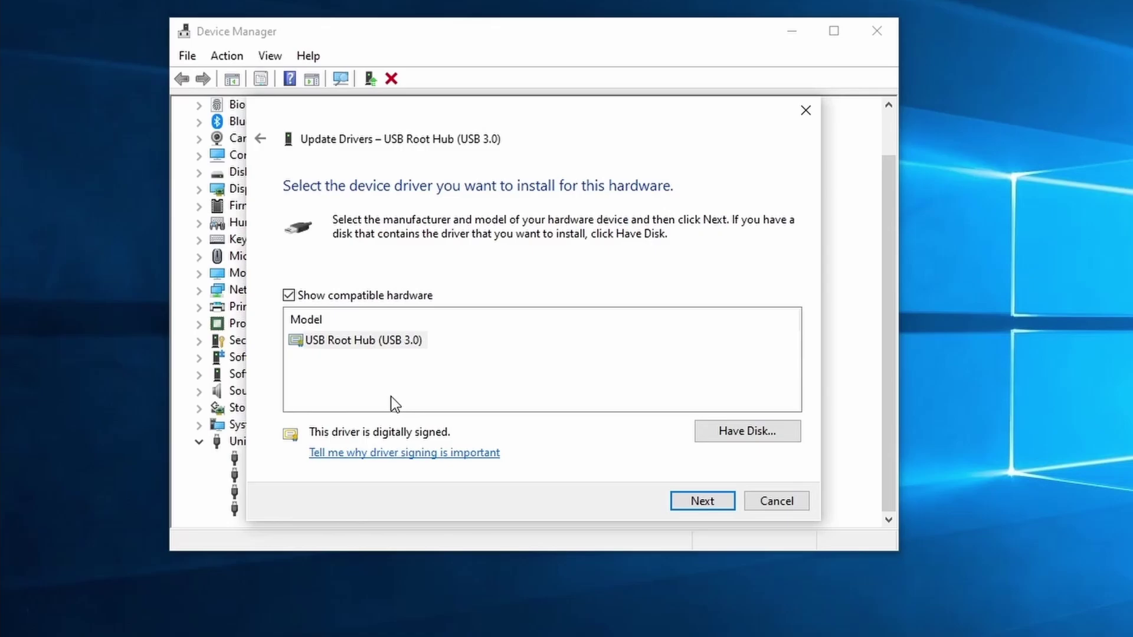
{"action": "left_click", "coordinate": [391, 342]}
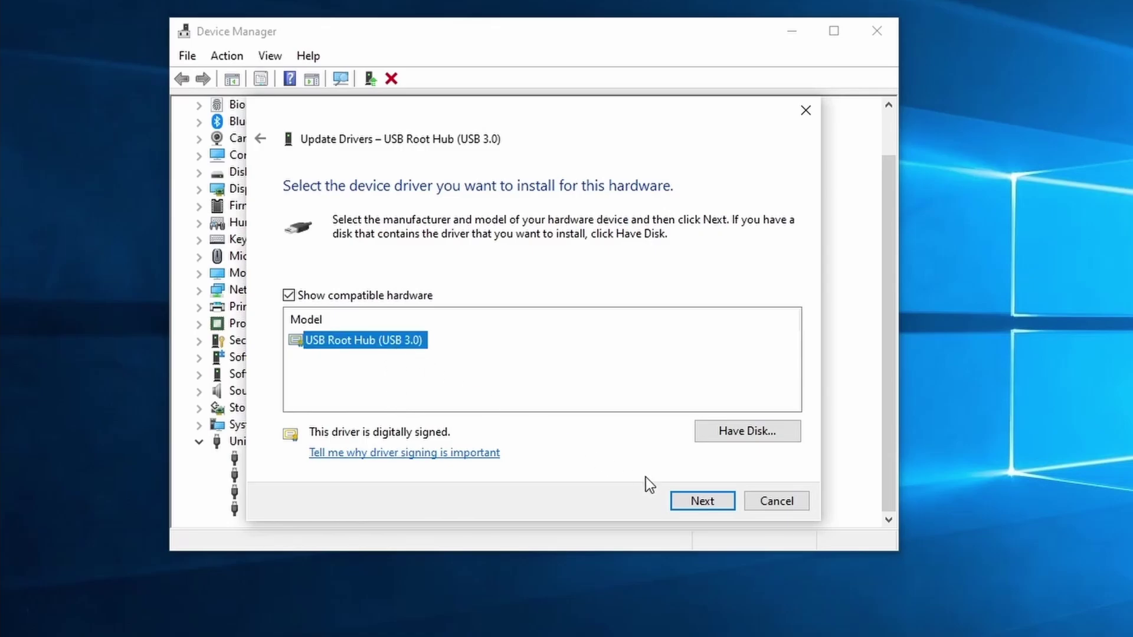
{"action": "left_click", "coordinate": [681, 505]}
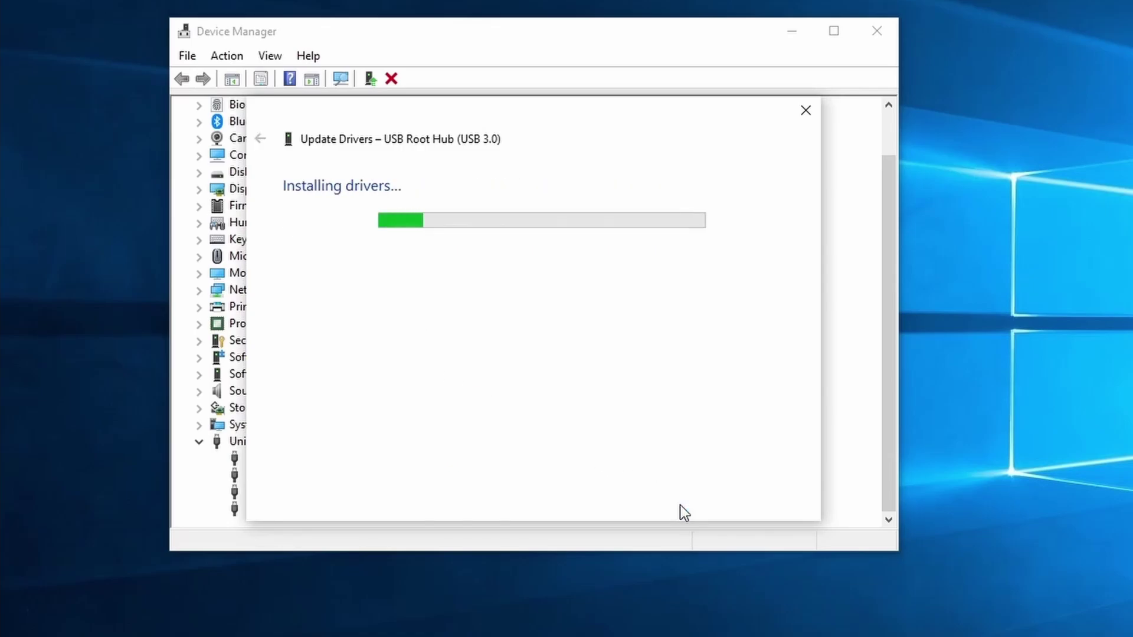
{"action": "left_click", "coordinate": [779, 509]}
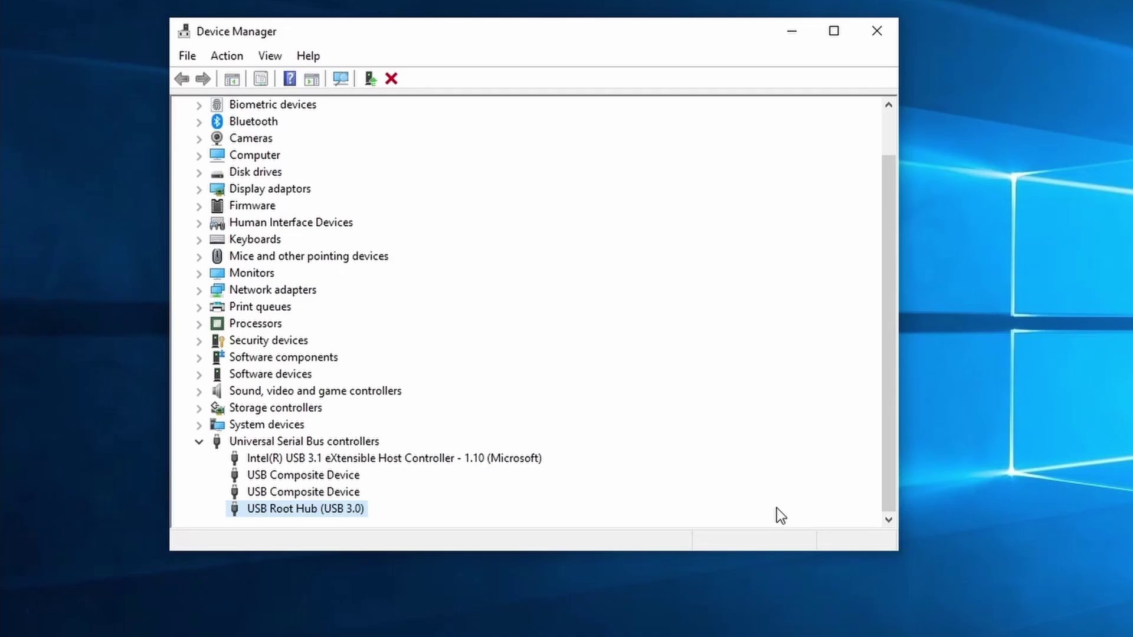
{"action": "left_click", "coordinate": [404, 461]}
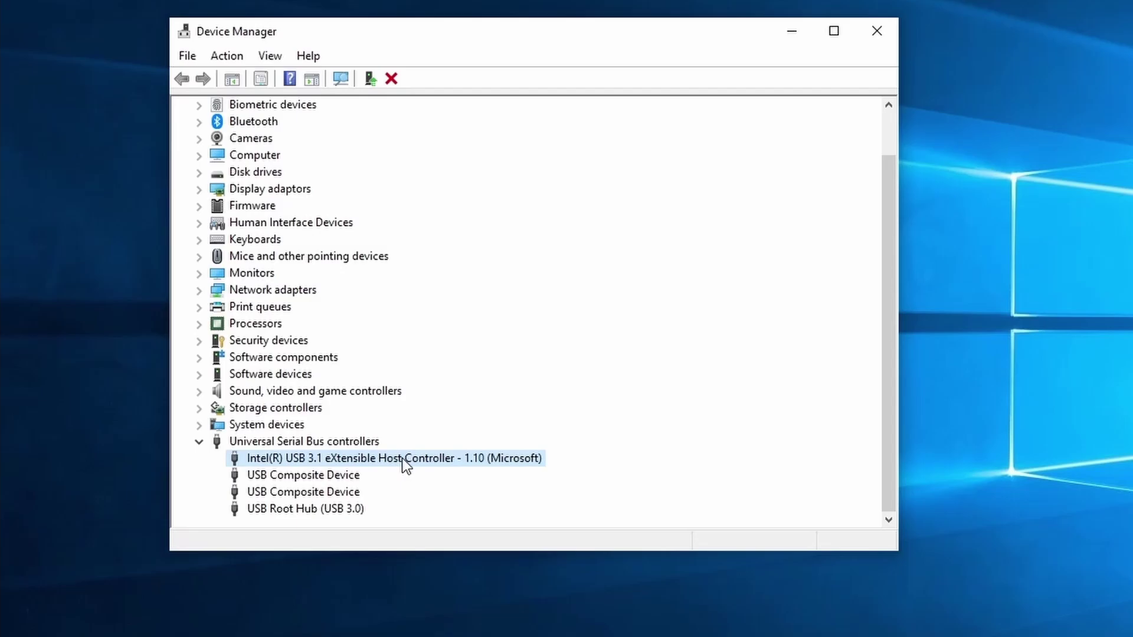
- Uninstall the Intel(R) USB 3.1 eXtensible Host Controller and confirm the removal
{"action": "right_click", "coordinate": [402, 458]}
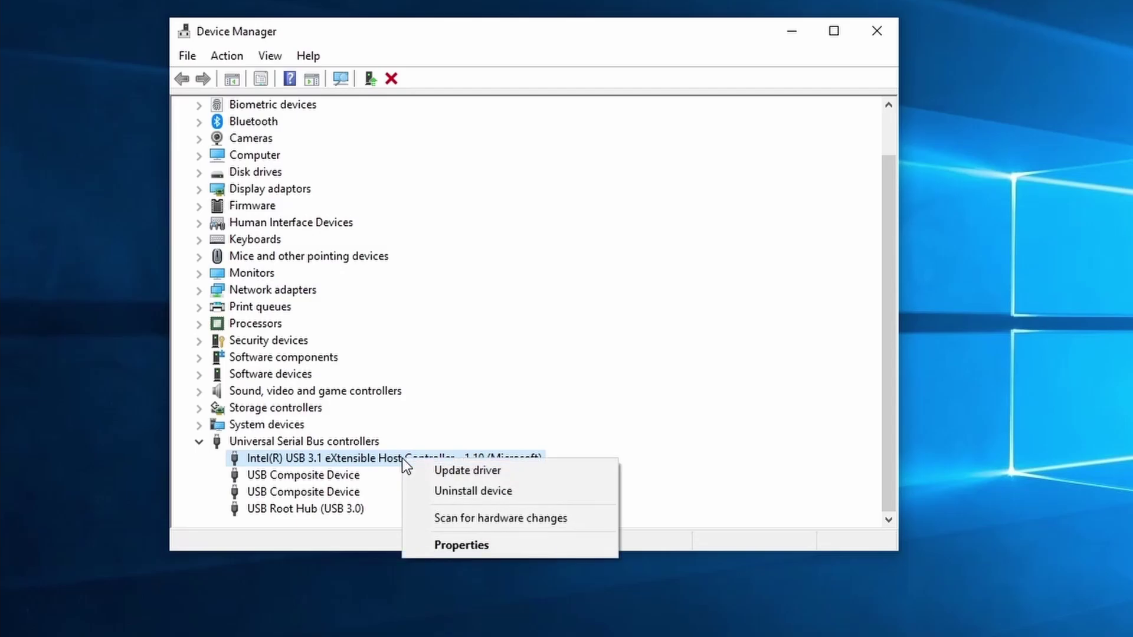
{"action": "left_click", "coordinate": [459, 492]}
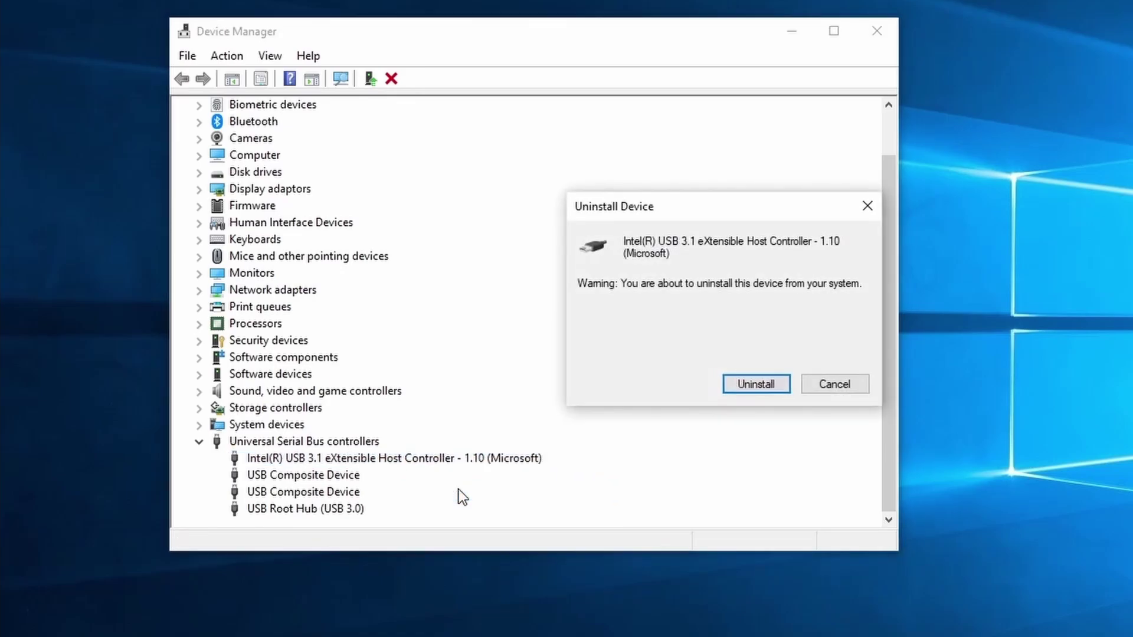
{"action": "left_click", "coordinate": [756, 385]}
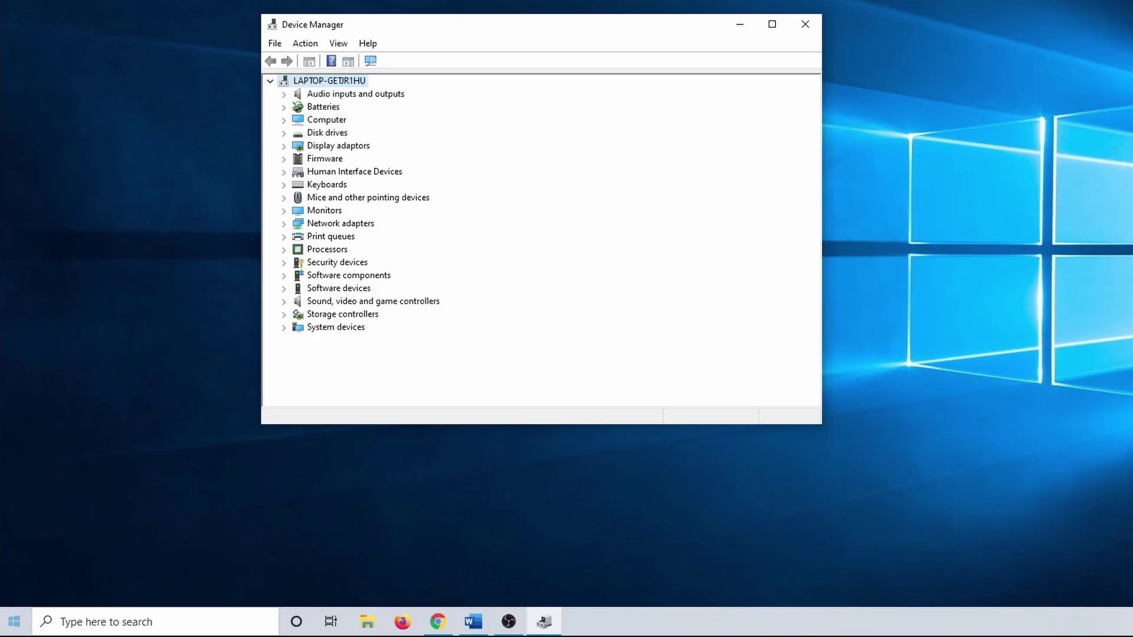
- Restart the PC from the Start menu's power options
{"action": "left_click", "coordinate": [14, 623]}
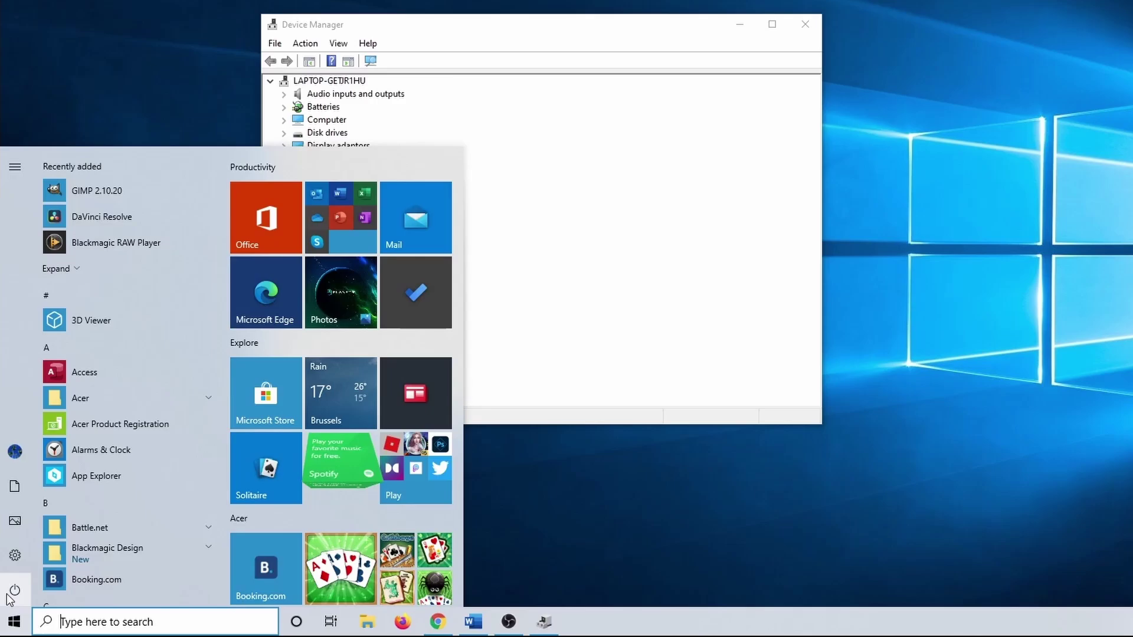
{"action": "left_click", "coordinate": [48, 590]}
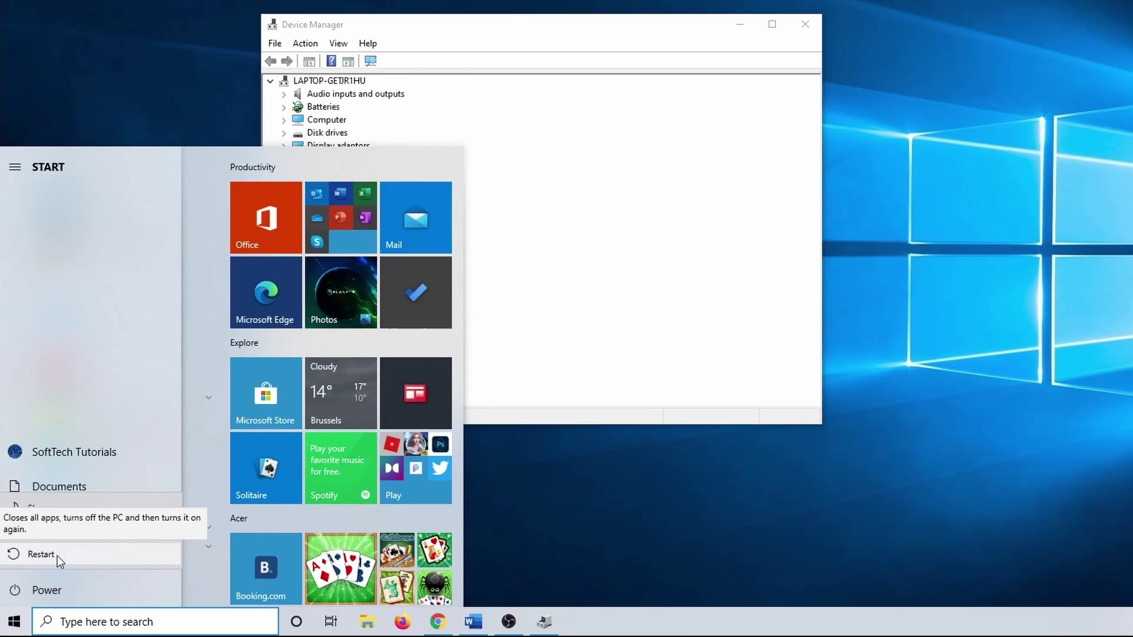
{"action": "left_click", "coordinate": [41, 554]}
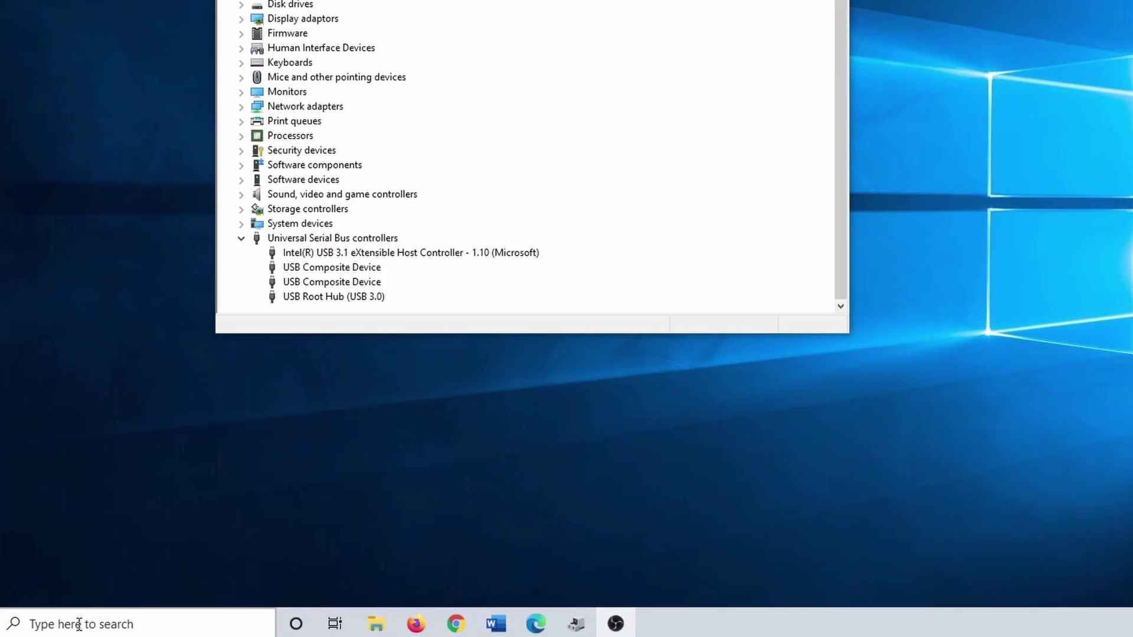
- Open Control Panel, go to Hardware and Sound > Power Options, and edit the Acer plan settings
{"action": "left_click", "coordinate": [79, 625]}
{"action": "type", "text": "control"}
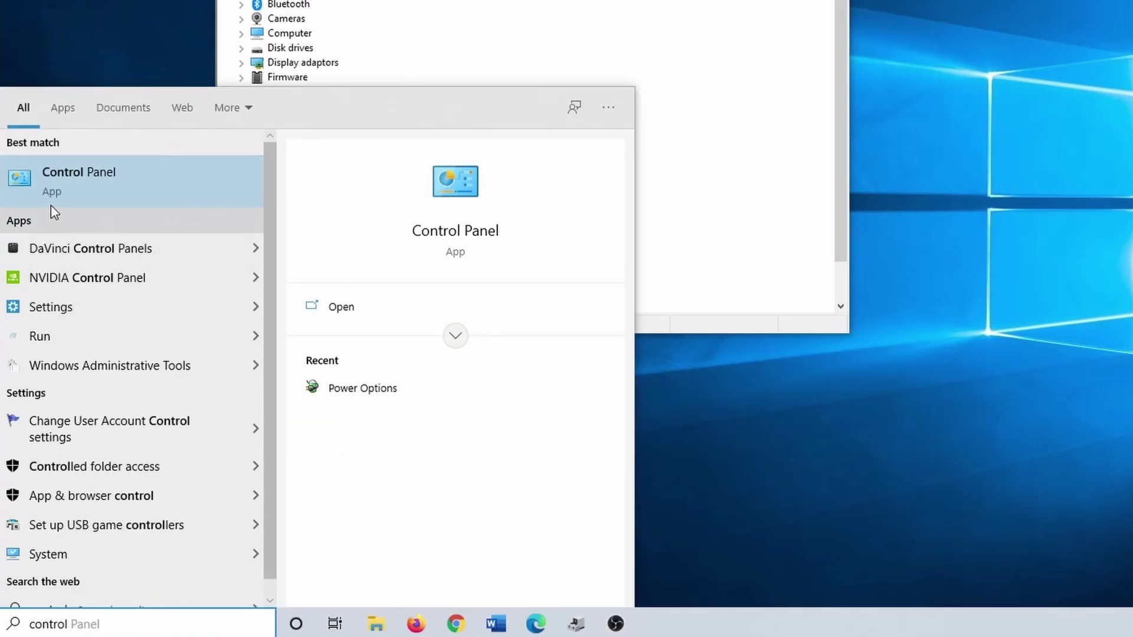
{"action": "left_click", "coordinate": [53, 190]}
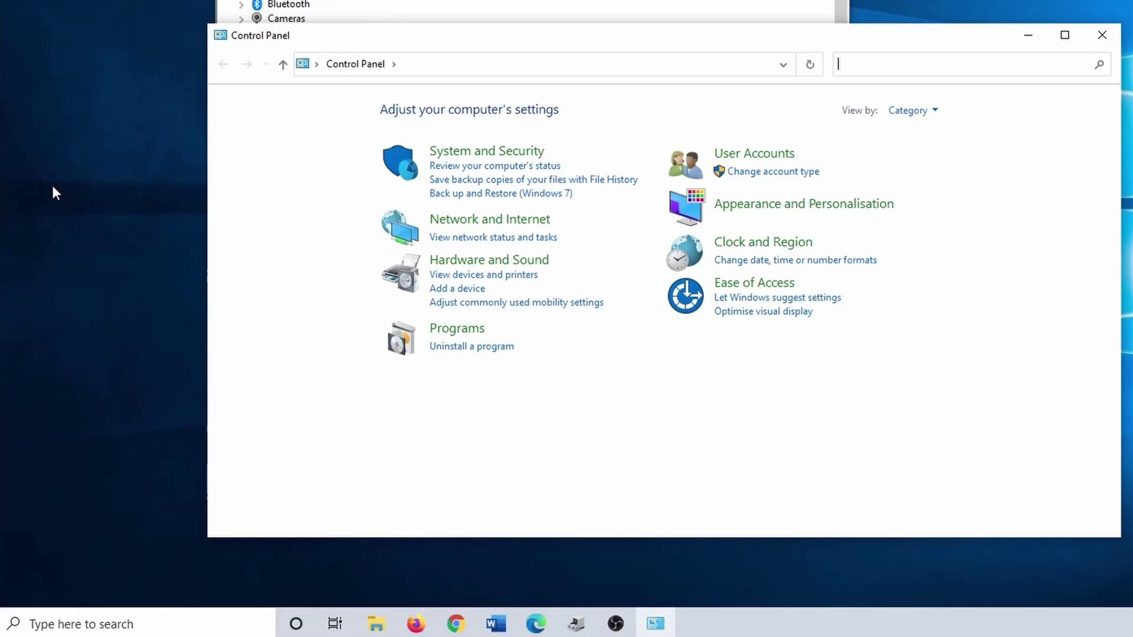
{"action": "left_click", "coordinate": [460, 266]}
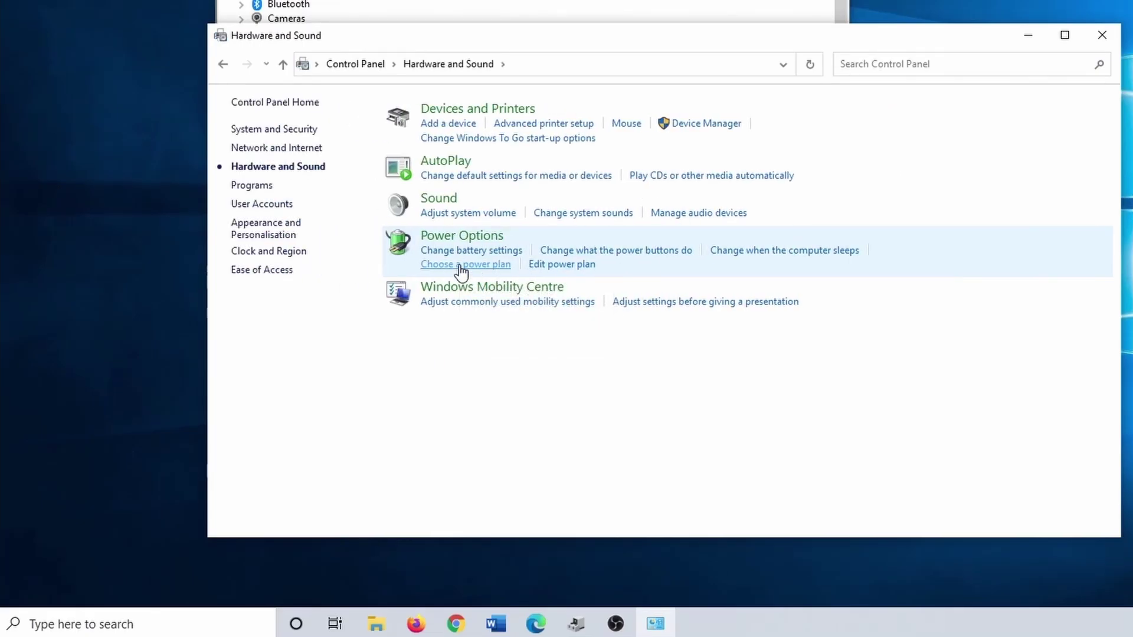
{"action": "left_click", "coordinate": [461, 236]}
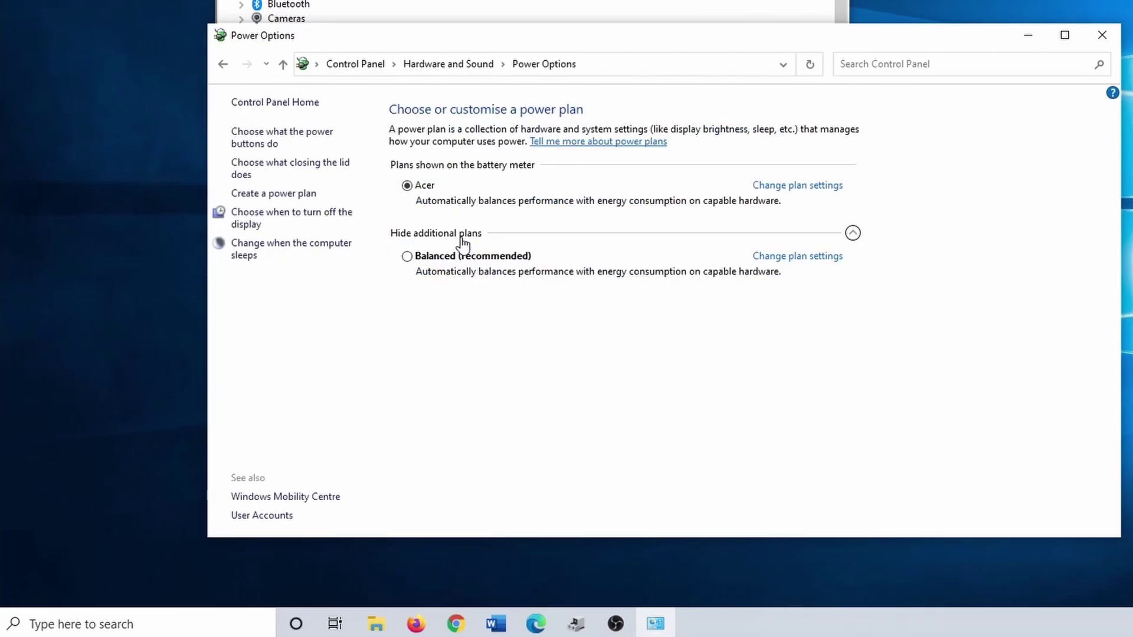
{"action": "left_click", "coordinate": [798, 186]}
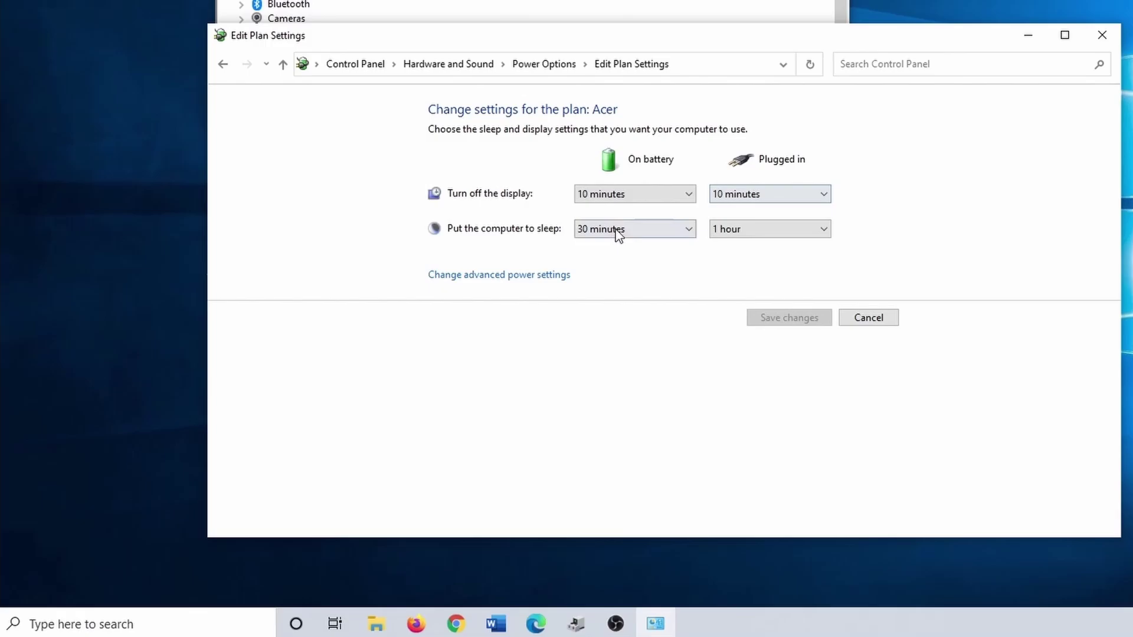
- Set USB selective suspend to Disabled on battery and plugged in, then apply with OK
{"action": "left_click", "coordinate": [522, 276]}
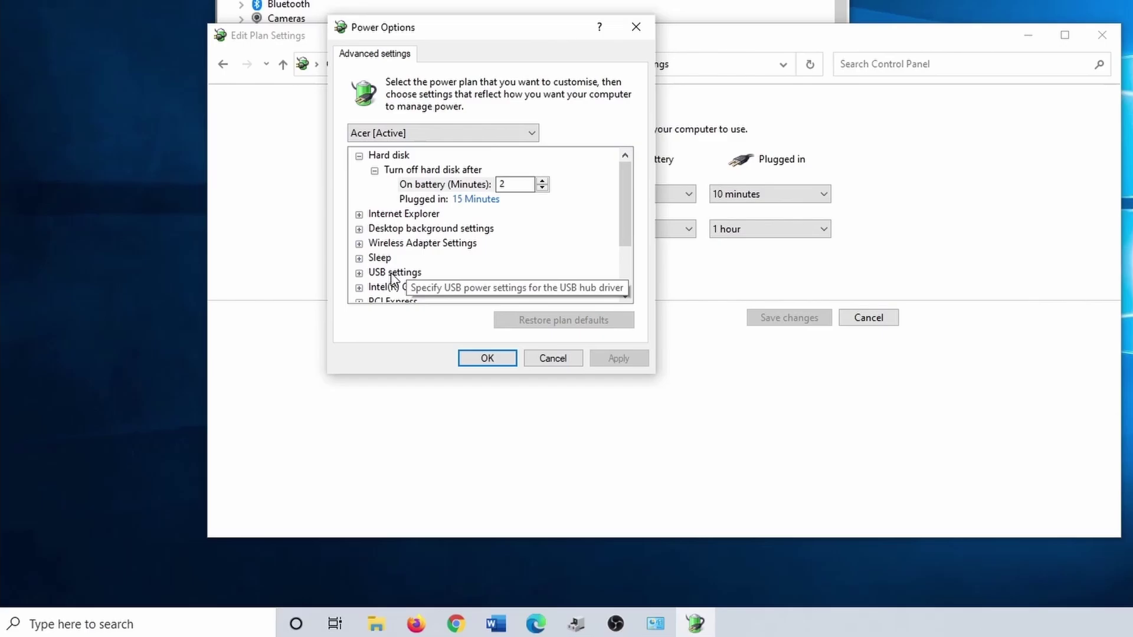
{"action": "left_click", "coordinate": [396, 272]}
{"action": "left_click_drag", "start_coordinate": [627, 233], "coordinate": [625, 258]}
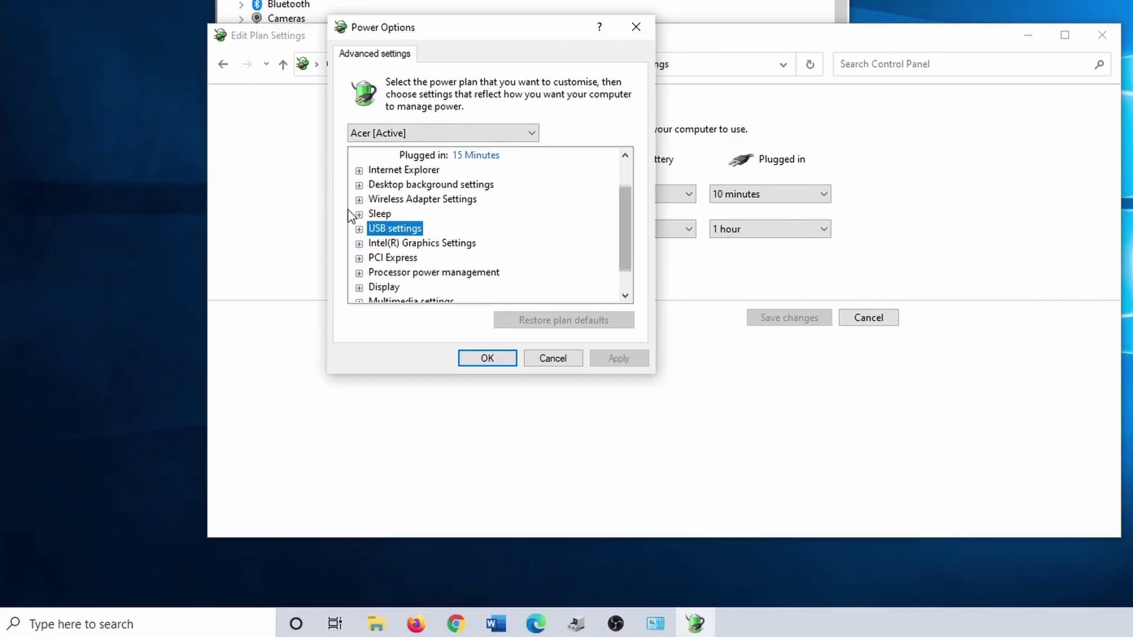
{"action": "left_click", "coordinate": [359, 229]}
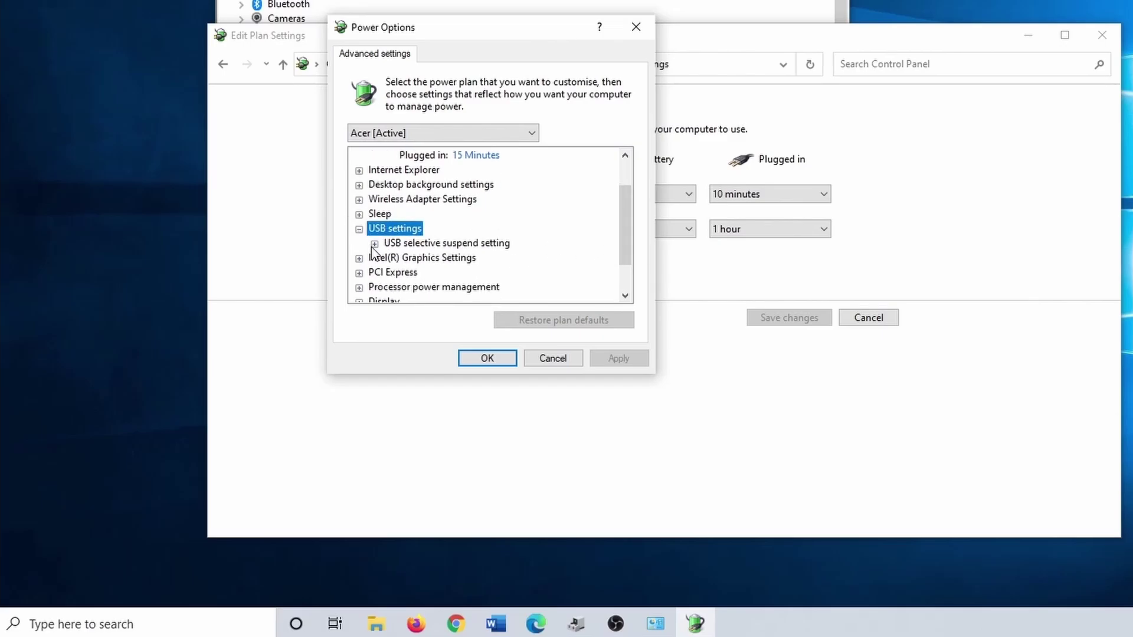
{"action": "left_click", "coordinate": [374, 247]}
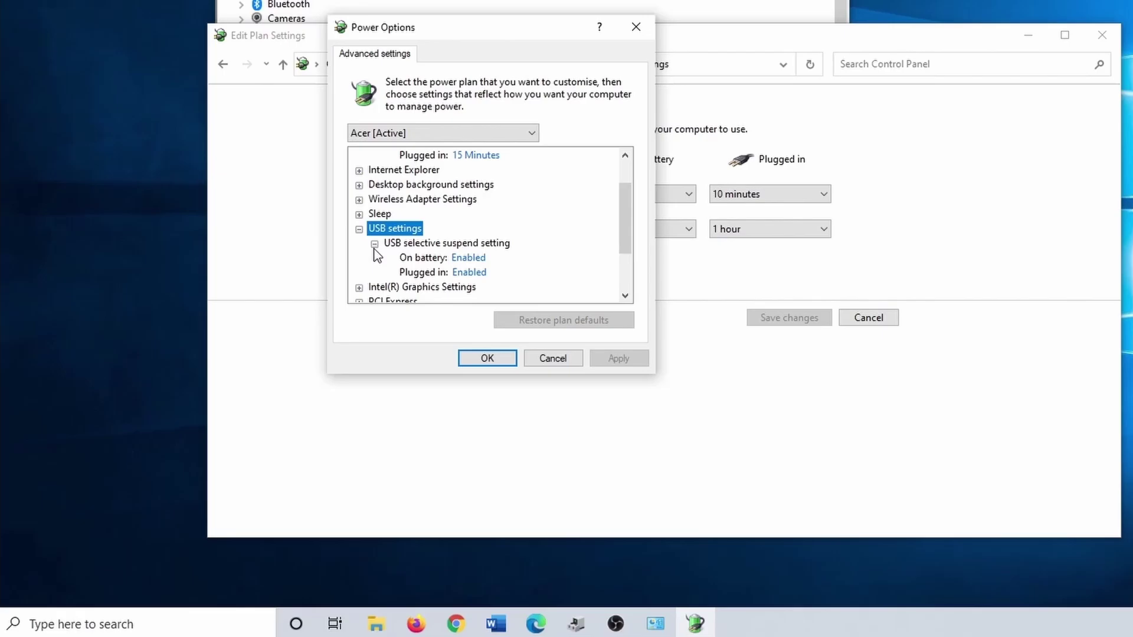
{"action": "left_click", "coordinate": [469, 259]}
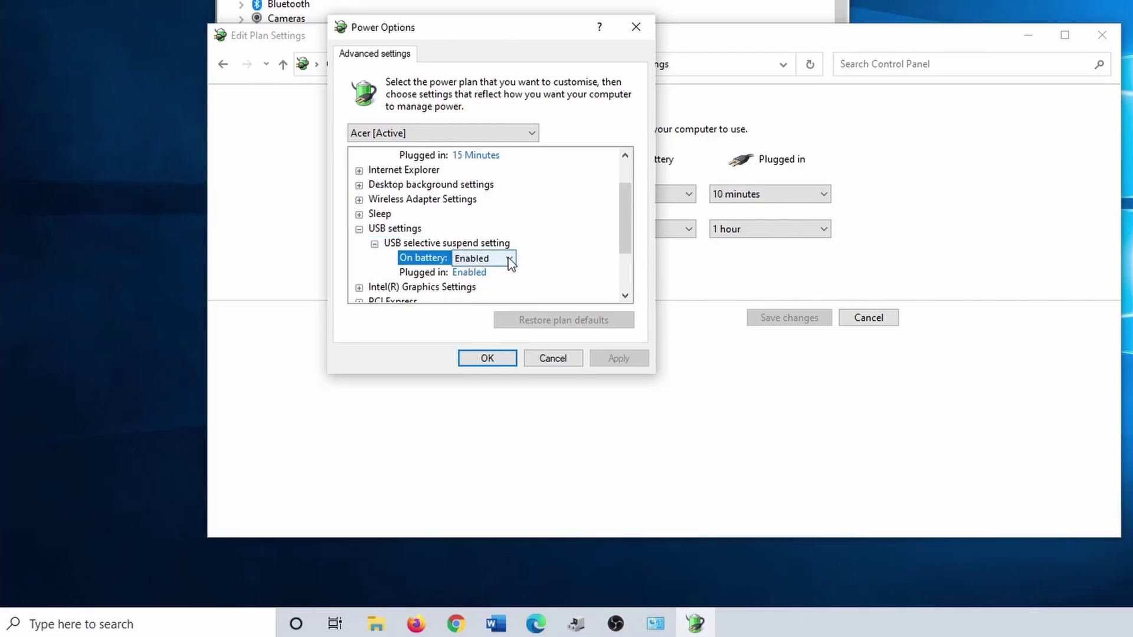
{"action": "left_click", "coordinate": [510, 260]}
{"action": "left_click", "coordinate": [490, 269]}
{"action": "left_click", "coordinate": [479, 273]}
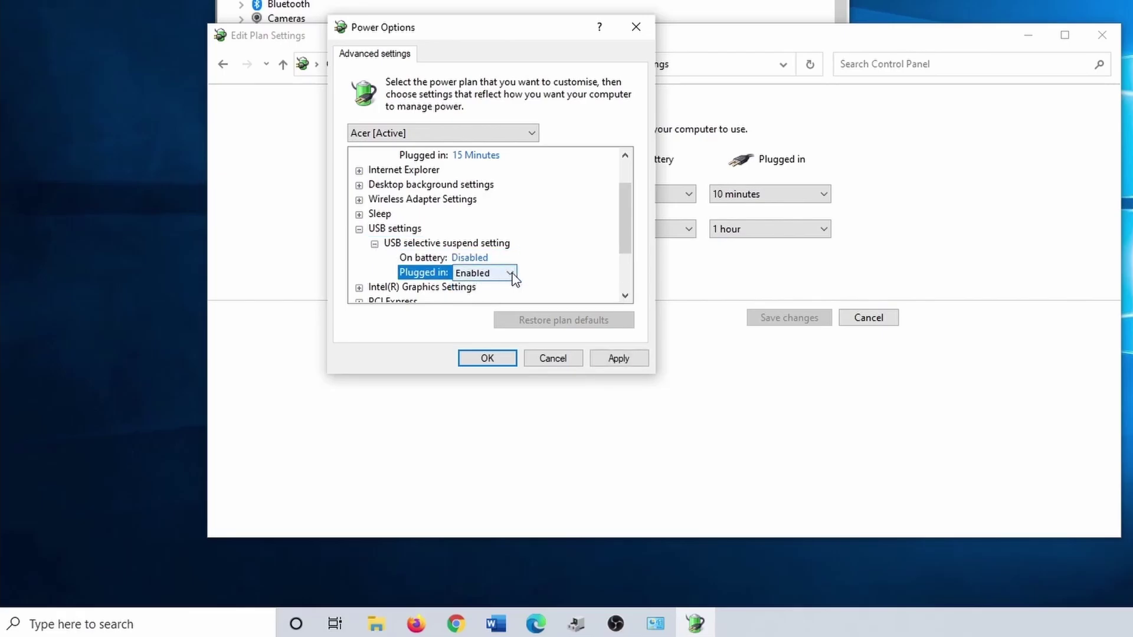
{"action": "left_click", "coordinate": [510, 273]}
{"action": "left_click", "coordinate": [488, 288]}
{"action": "left_click", "coordinate": [485, 357]}
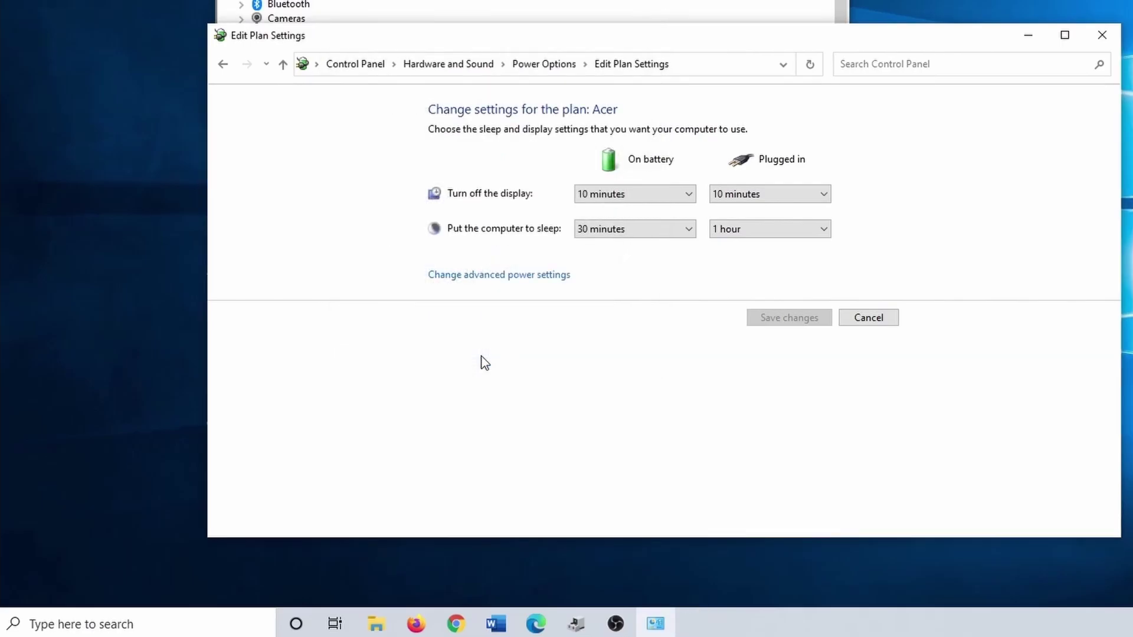
- Close the Edit Plan Settings window to return to Device Manager
{"action": "left_click", "coordinate": [1105, 43]}
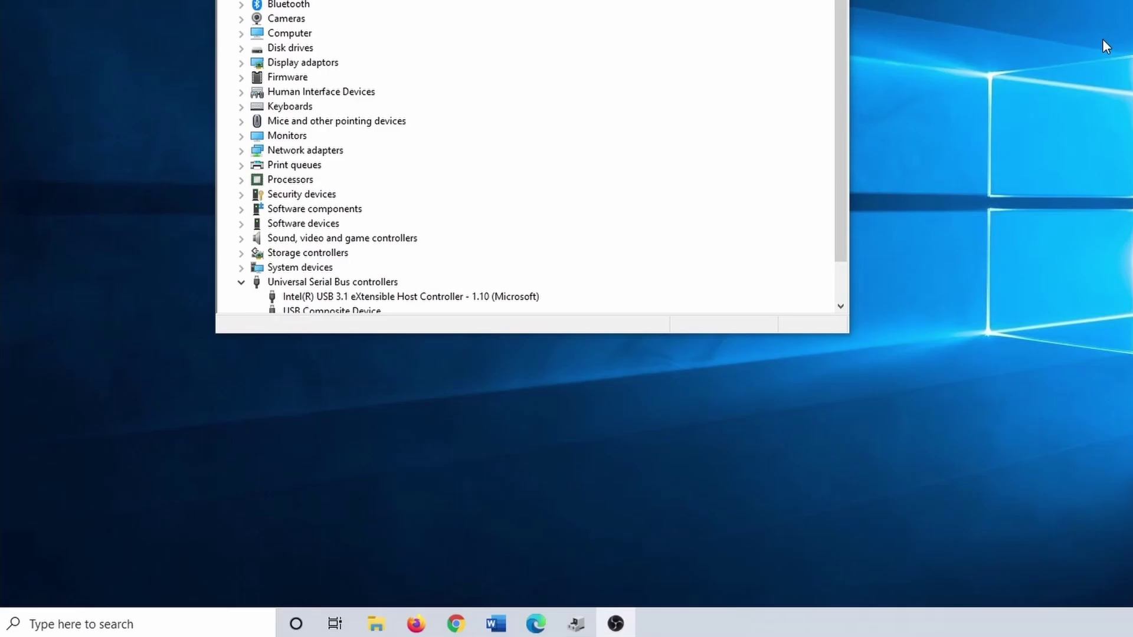